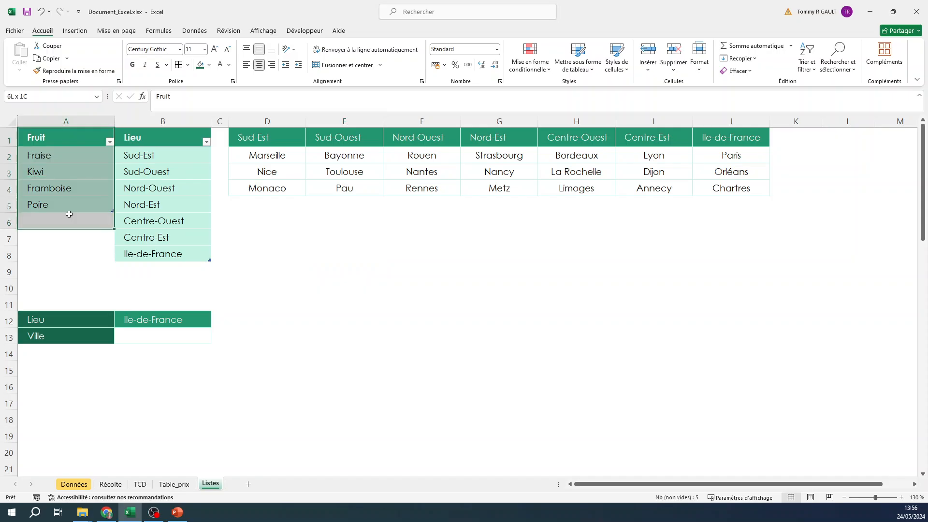
Examine the Lieu list in column B, the choices offered in B12 and the Ville cell.
left_click_drag(177, 136, 165, 261)
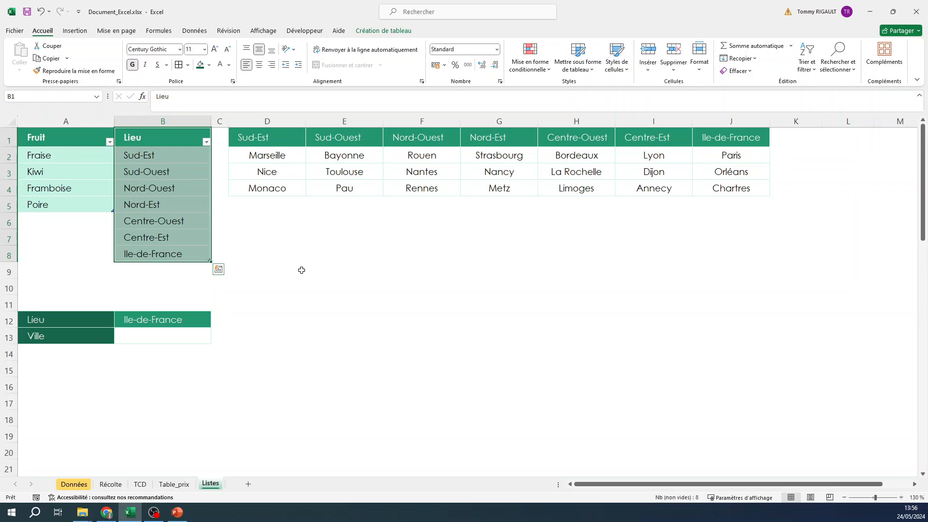
left_click(71, 321)
left_click(173, 320)
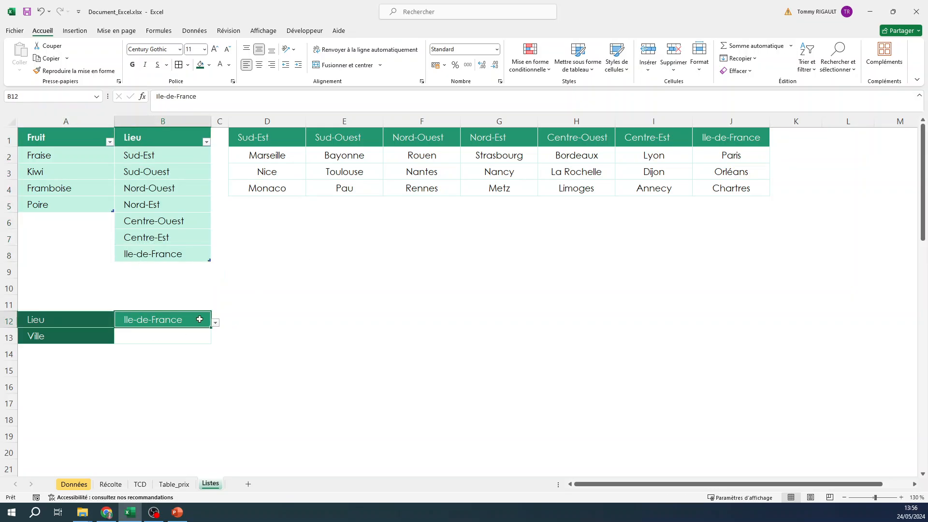
left_click(215, 323)
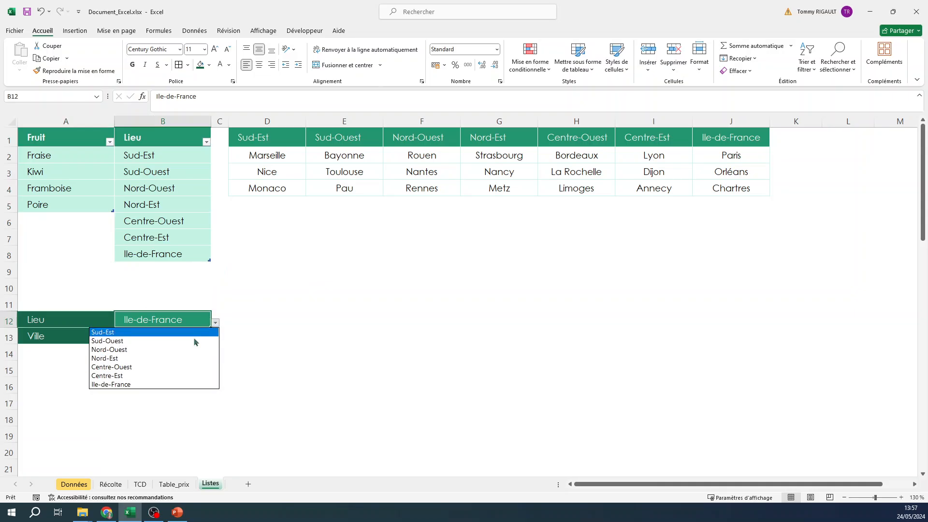
left_click(215, 323)
left_click(183, 337)
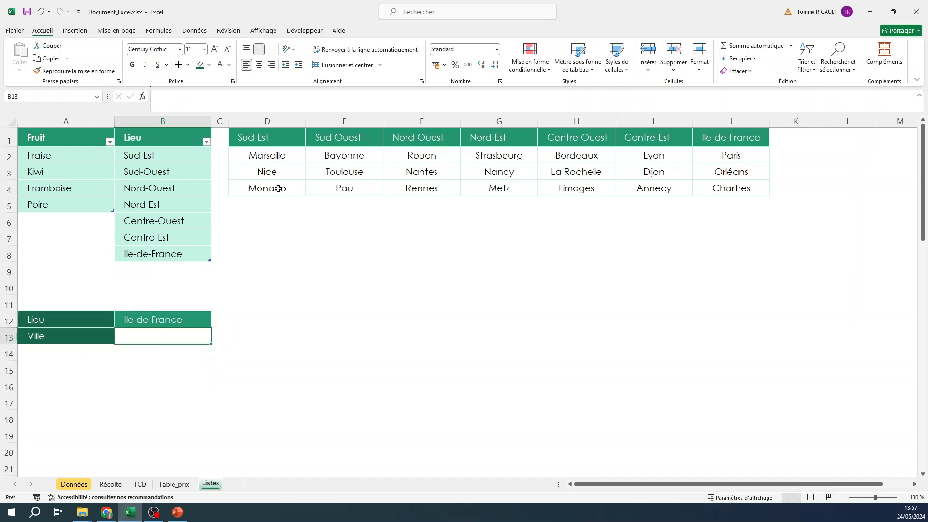
Rename the Lieu header in B1 and the Lieu label in A12 as Région.
left_click(159, 135)
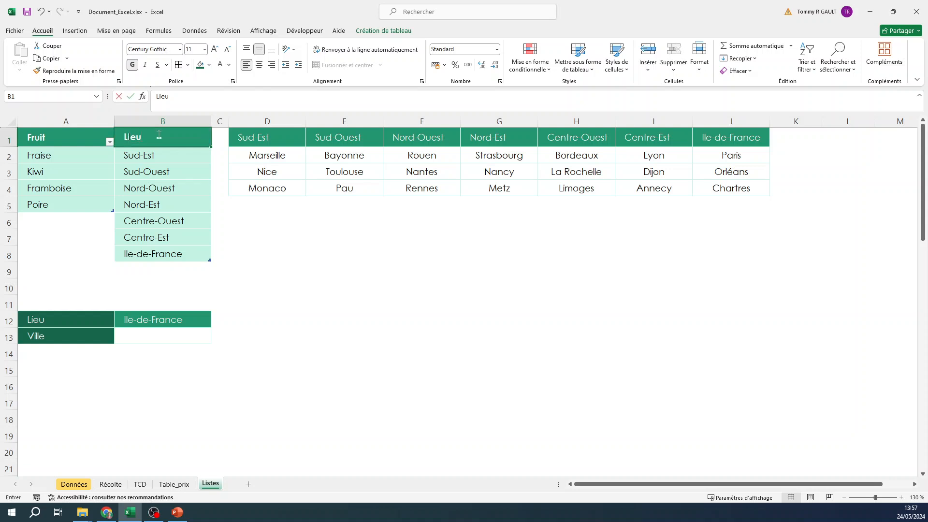
type("Région")
key("Return")
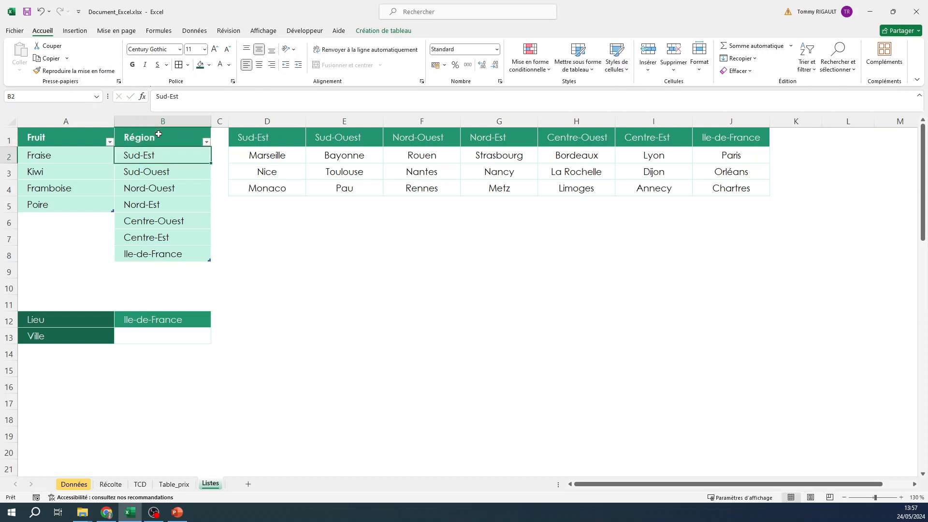
left_click(76, 320)
type("Région")
key("Return")
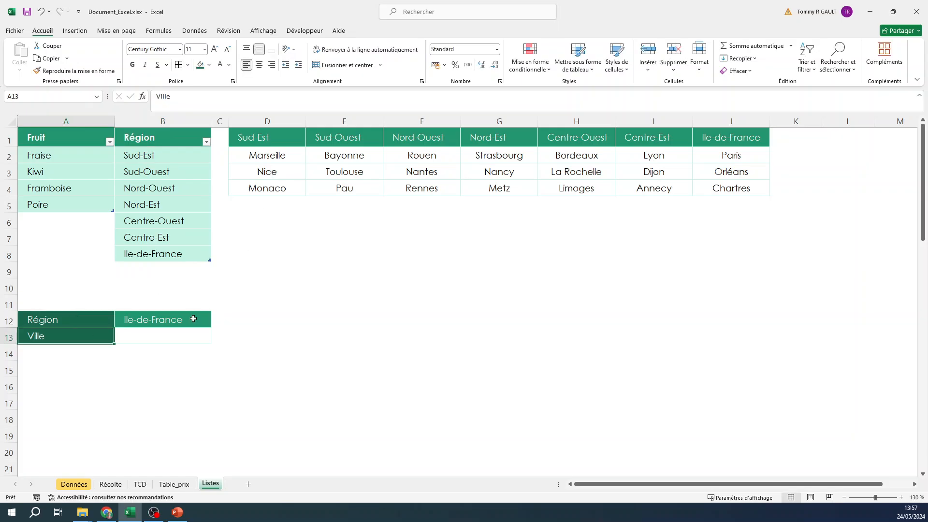
Choose Nord-Ouest as the region in cell B12.
left_click(193, 319)
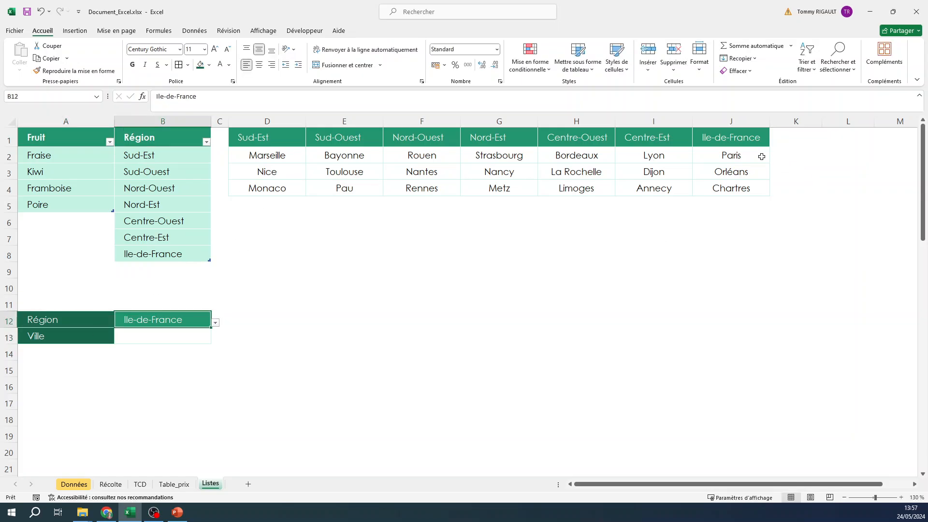
left_click(177, 335)
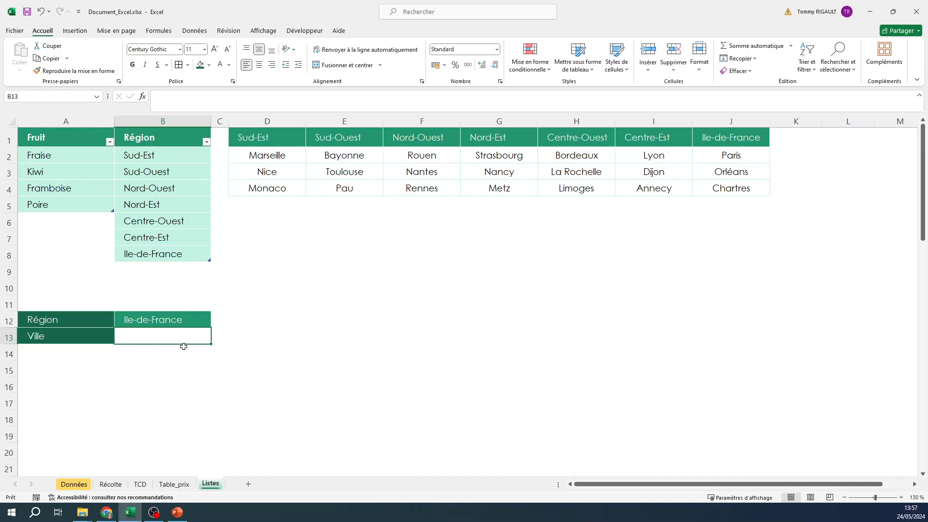
left_click_drag(748, 160, 745, 189)
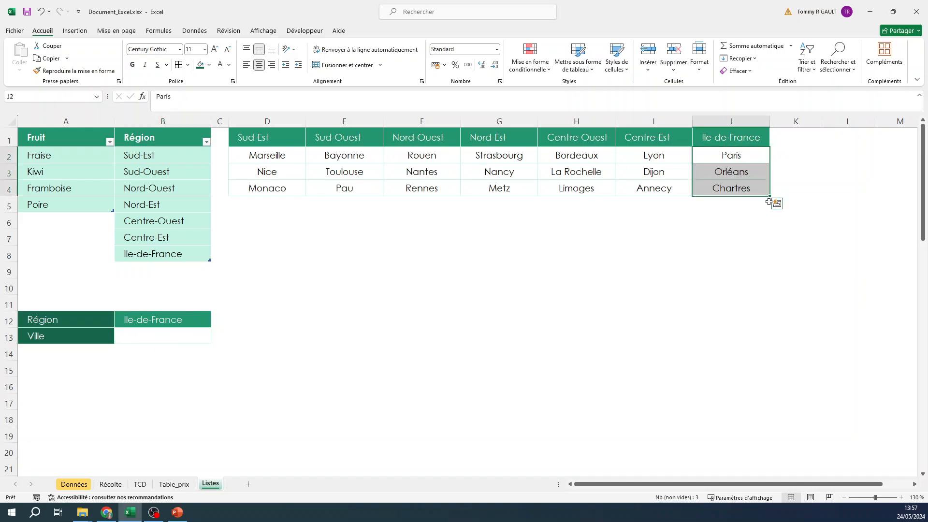
left_click(208, 322)
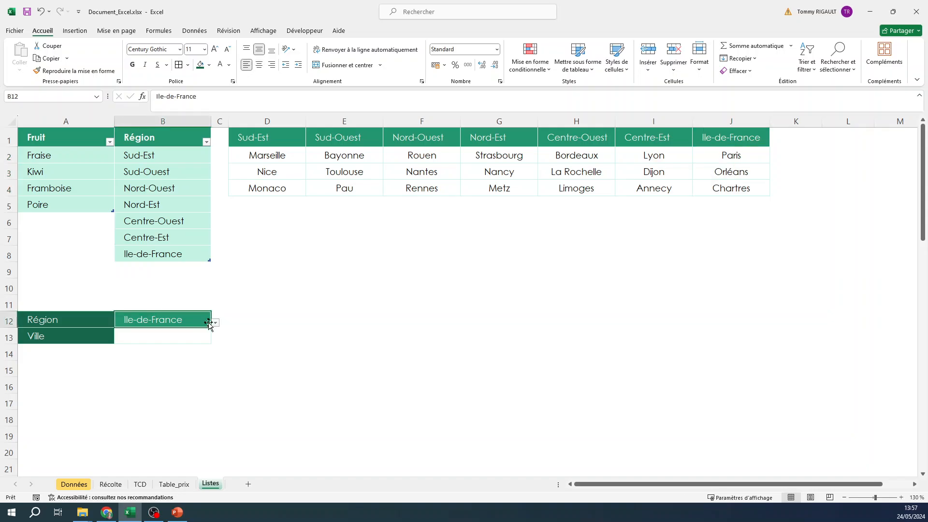
left_click(216, 323)
left_click(193, 348)
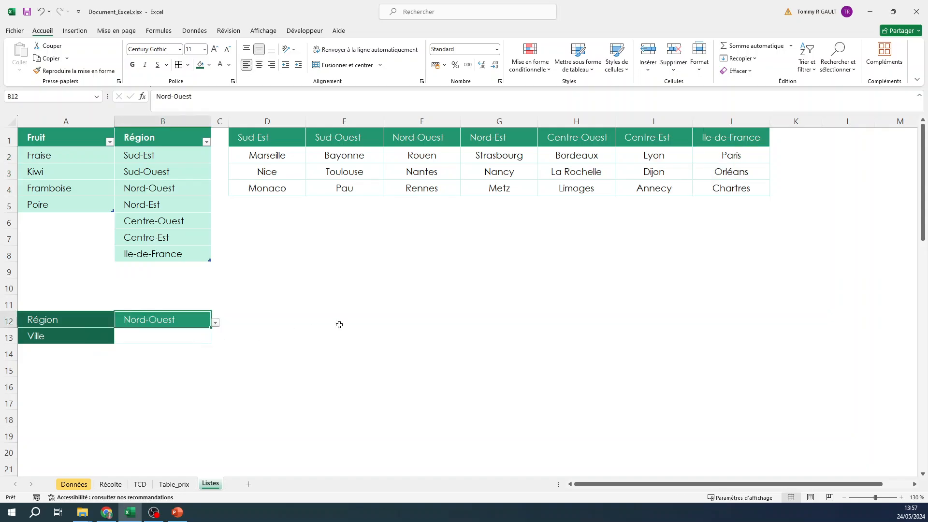
Review the city lists under the Nord-Ouest, Sud-Est, Sud-Ouest and Nord-Est headers.
left_click_drag(432, 159, 432, 192)
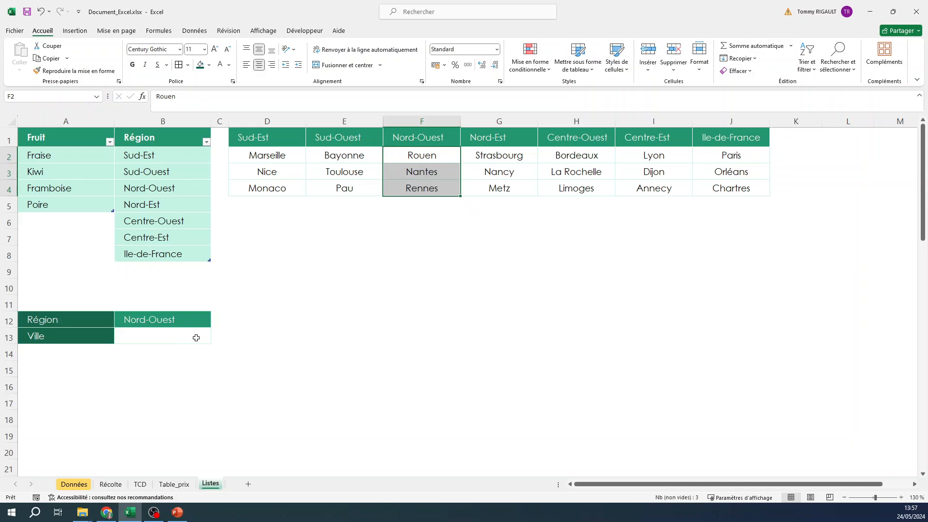
left_click_drag(274, 154, 268, 188)
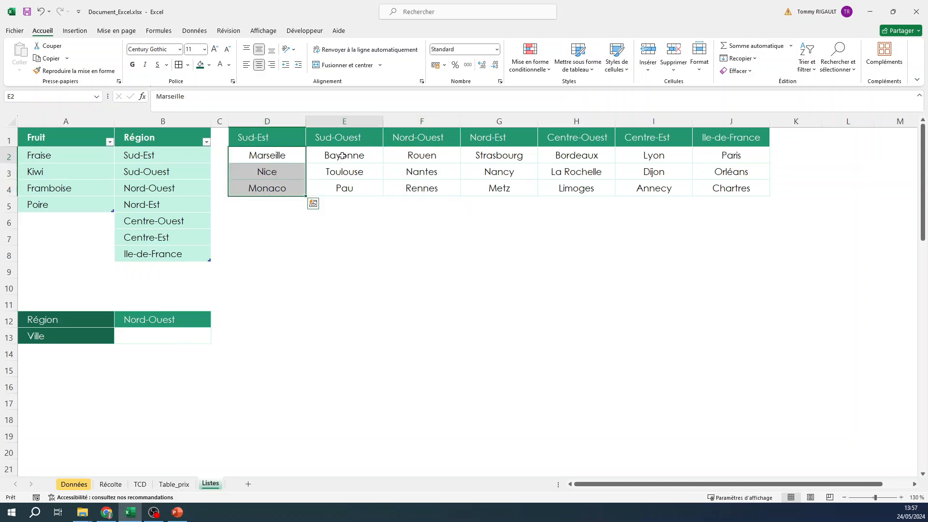
left_click_drag(342, 156, 344, 189)
left_click_drag(425, 154, 422, 187)
left_click_drag(491, 155, 498, 188)
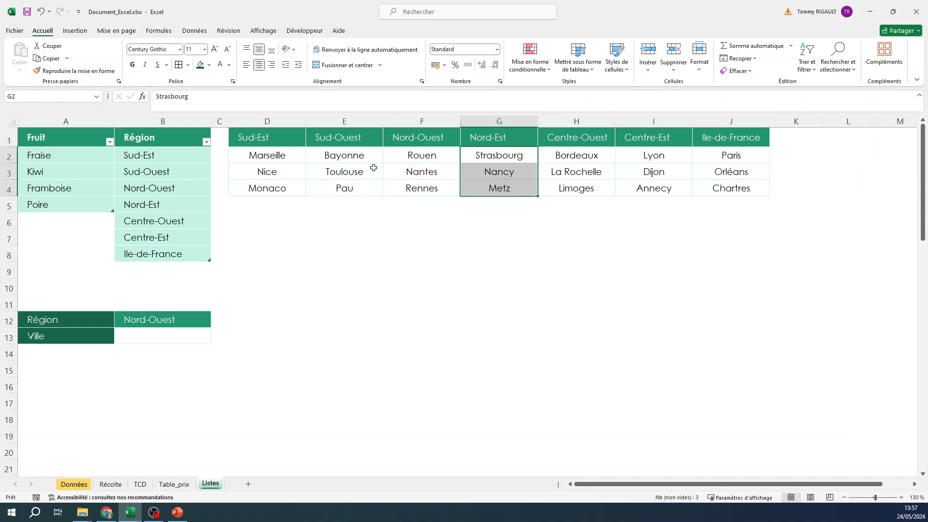
Try to name the city range D2:D4 Sud-Est.
left_click_drag(275, 155, 282, 190)
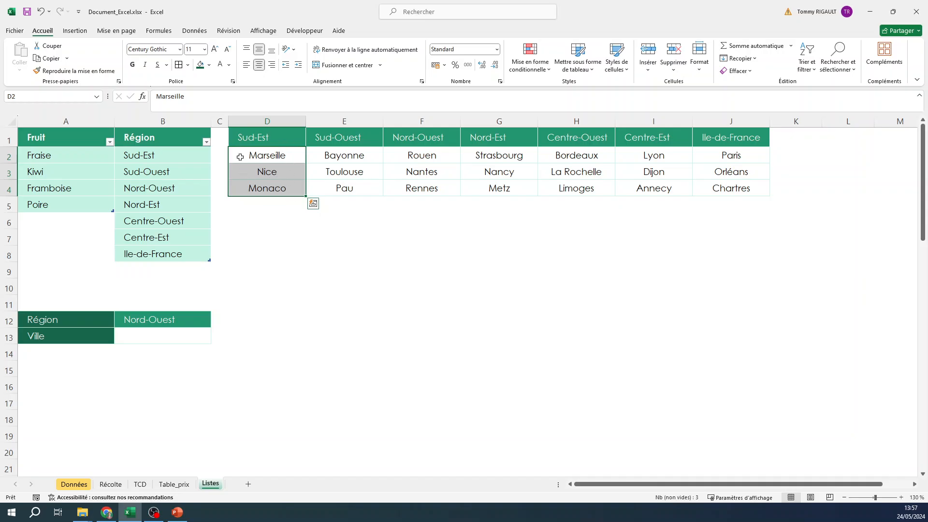
left_click(28, 95)
type("Sud-Est")
key("Return")
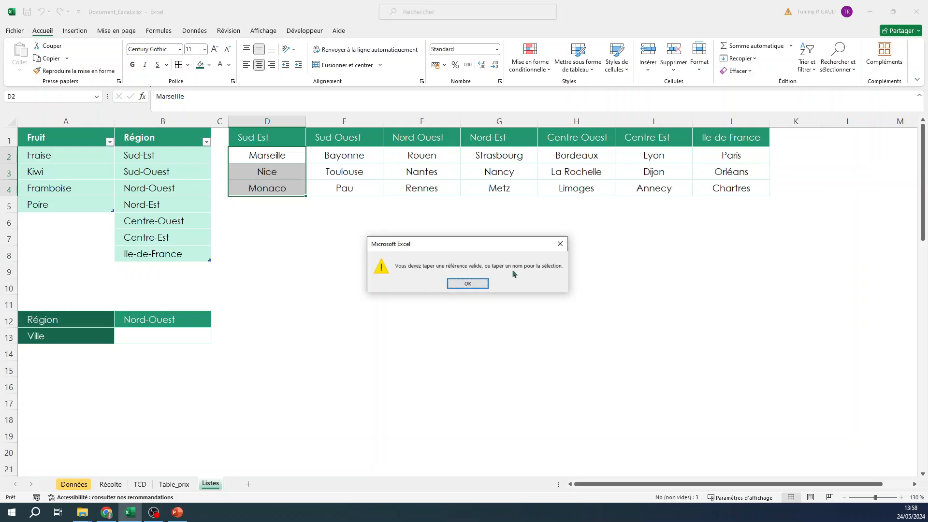
left_click(471, 284)
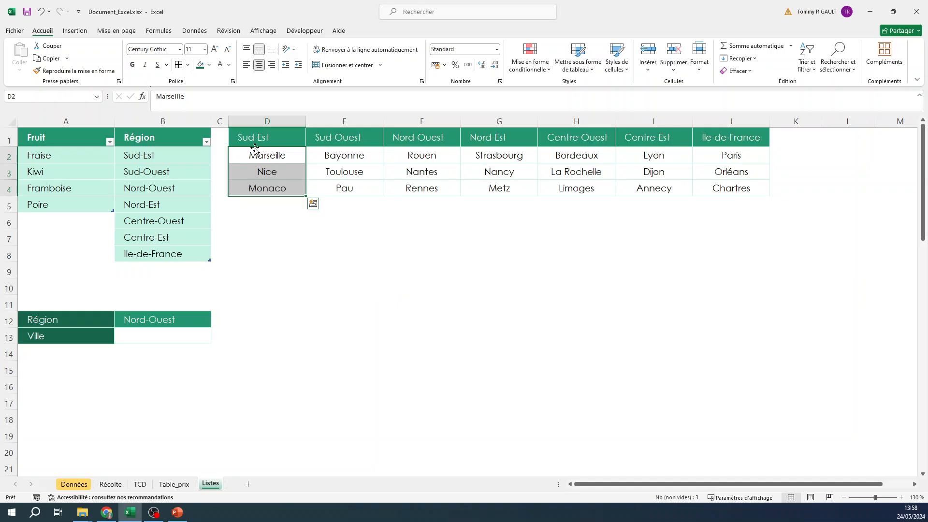
Rename Sud-Est as Sud_Est in both the Région list (B2) and the city table header (D1).
left_click(147, 154)
triple_click(145, 153)
type("Sud_")
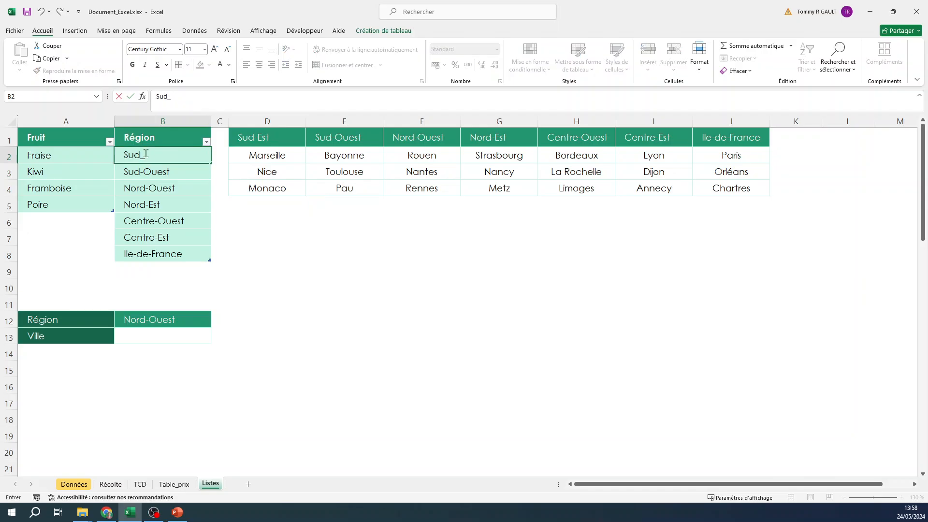
key("Return")
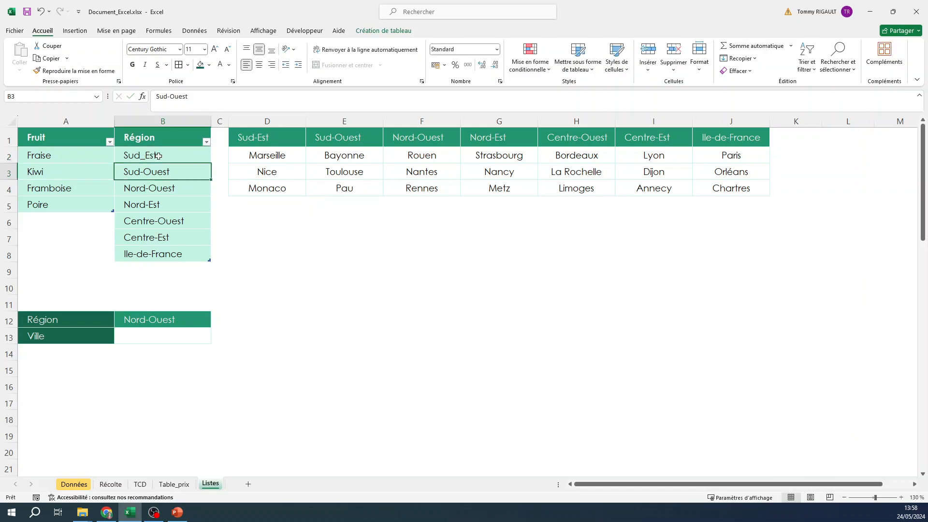
left_click(275, 136)
type("Su")
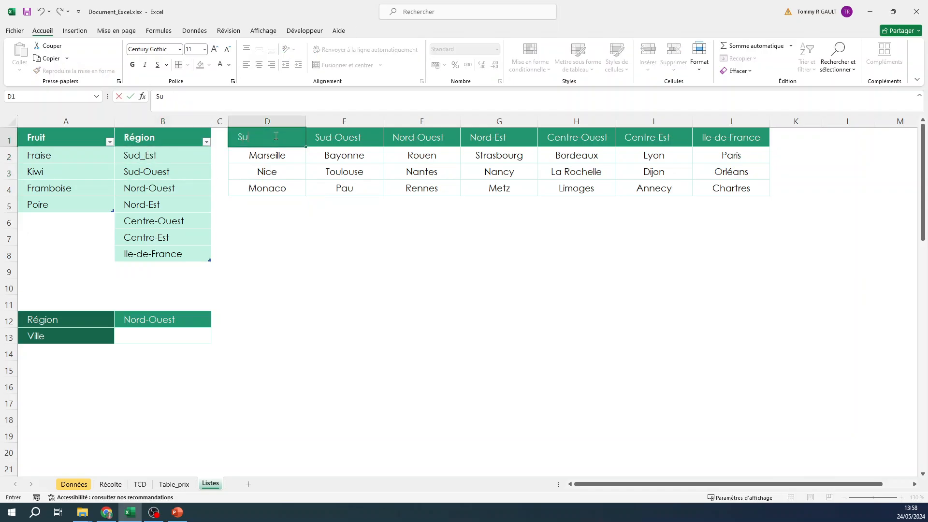
key("Return")
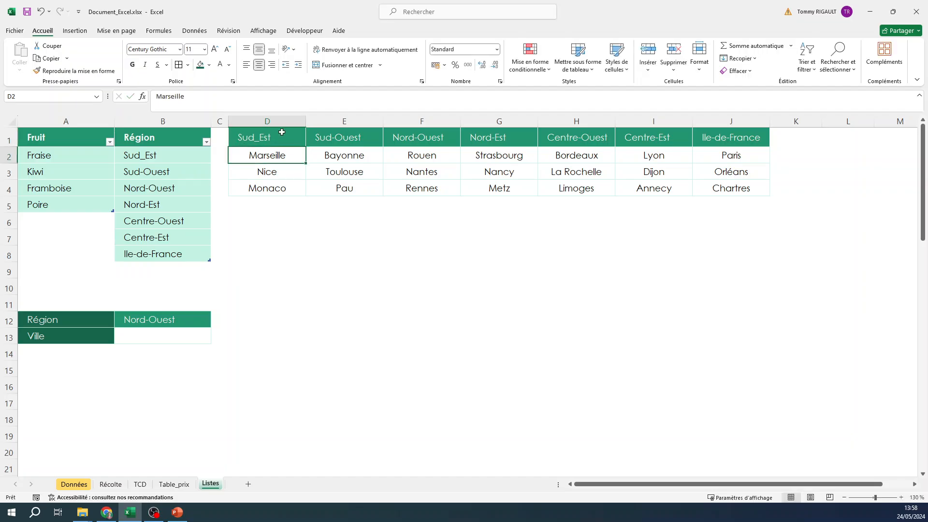
Name the city range D2:D4 Sur_Est.
left_click_drag(275, 153, 265, 188)
left_click(52, 97)
type("Sur_")
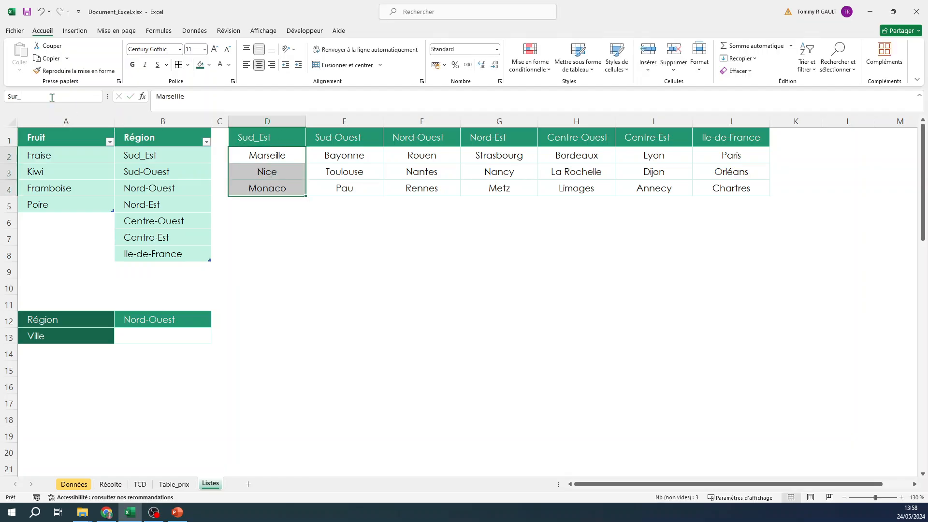
type("Est")
key("Return")
Rename the regions in B3:B5 as Sud_Ouest, Nord_Ouest and Nord_Est.
left_click(161, 157)
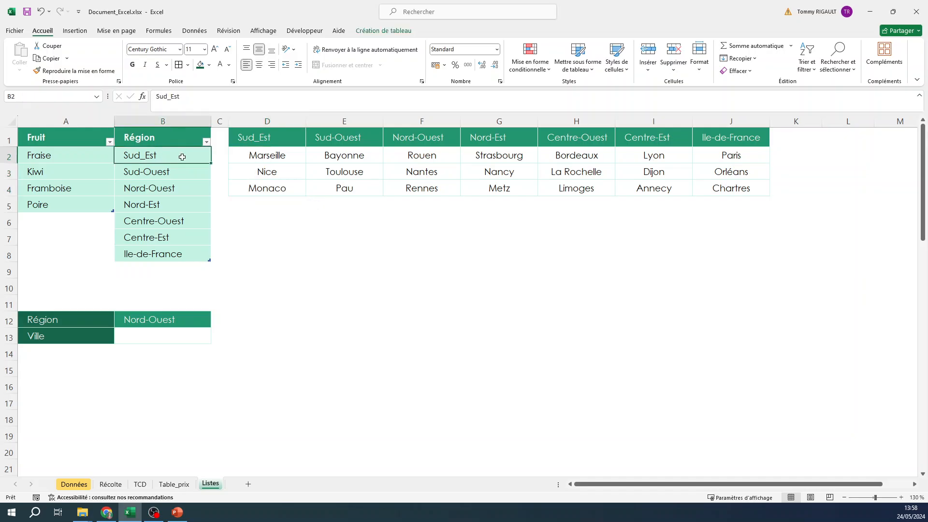
left_click(161, 175)
type("Sud_Ouest")
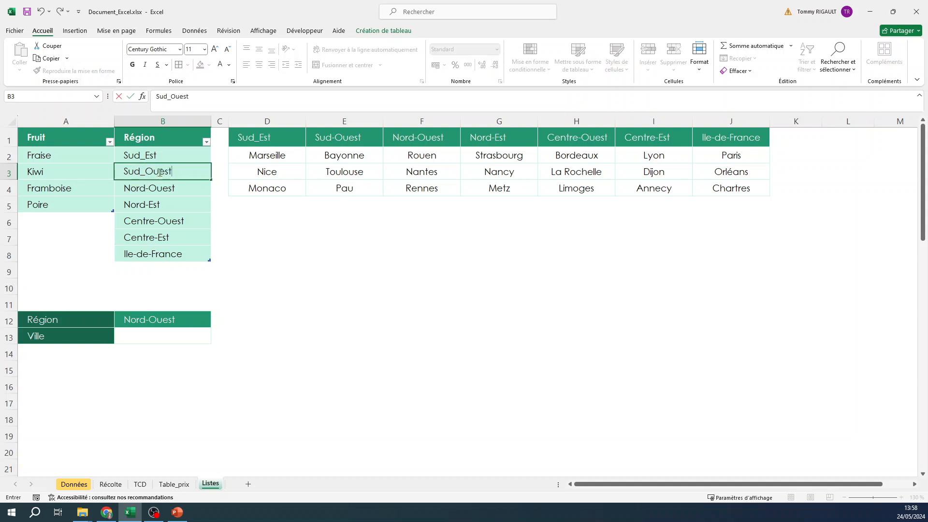
key("Return")
type("Nord_Ouest")
key("Return")
type("Nord")
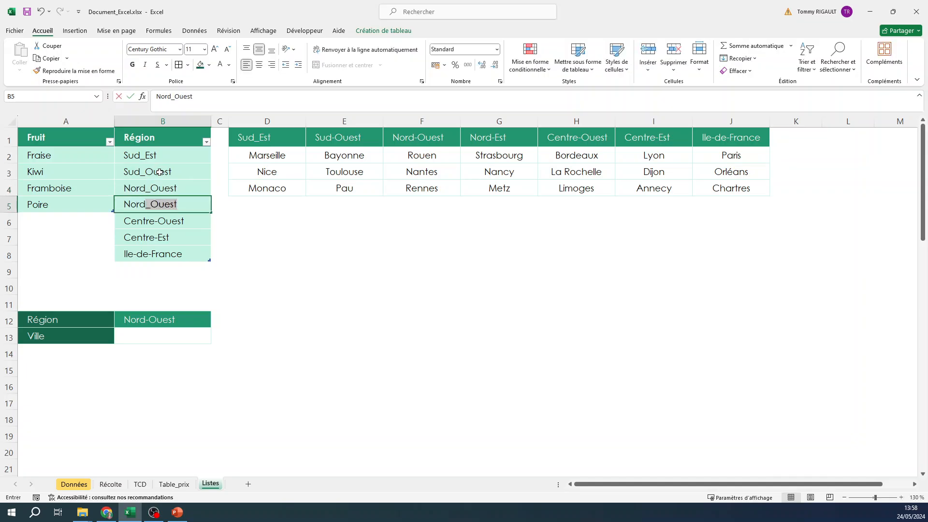
type("_Est")
key("Return")
Rename the regions in B6:B8 as Centre_Ouest, Centre_Est and Ile_De_France.
type("Cen")
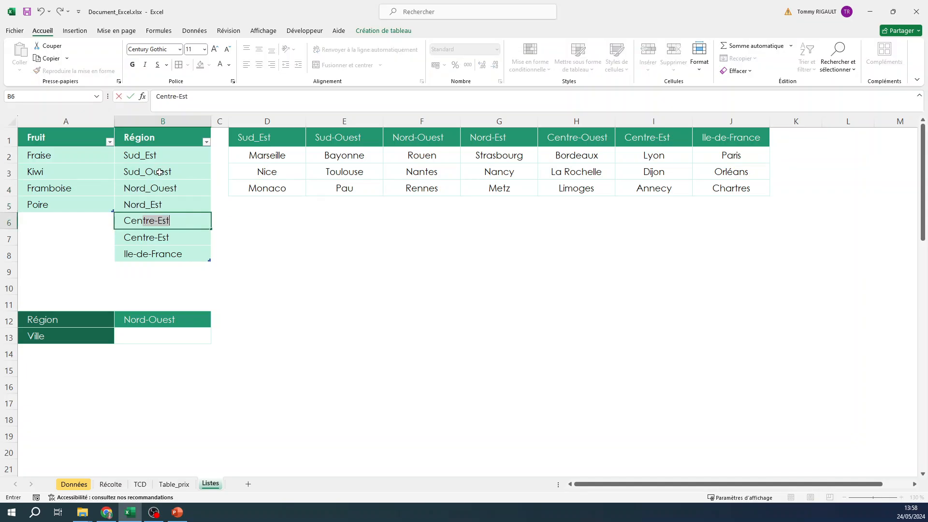
type("tre_Ouest")
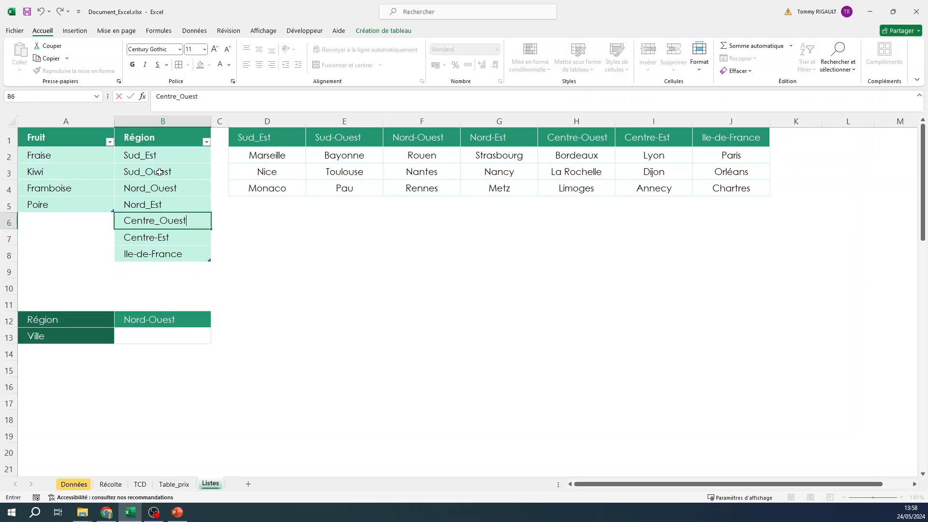
key("Return")
type("Centre_Es")
key("Return")
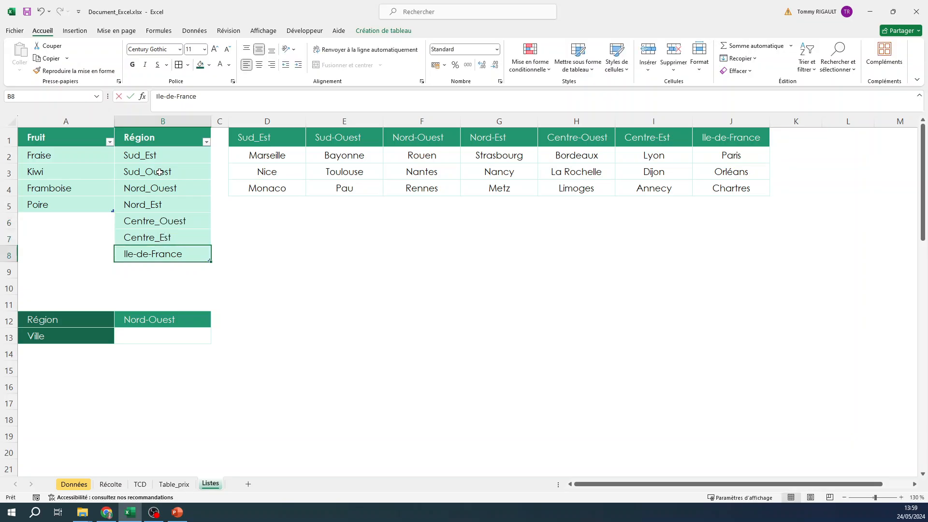
type("Ile_De")
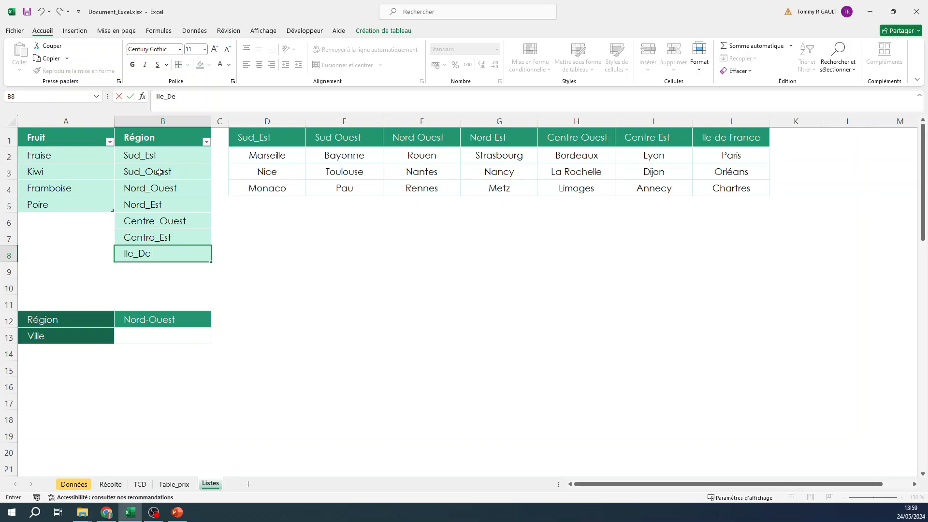
type("_France")
key("Return")
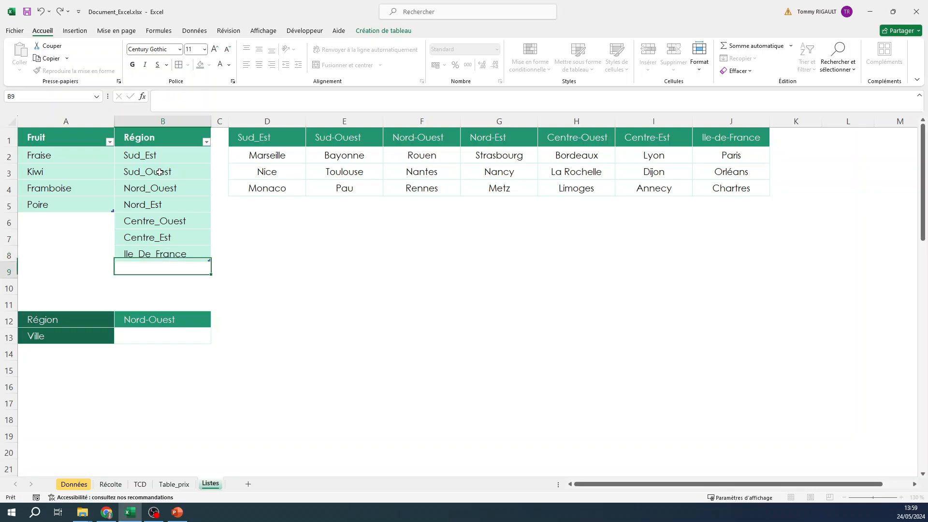
Copy the region names from B2:B8, paste them transposed into D1:J1 and apply a green fill to these headers.
left_click_drag(166, 155, 167, 254)
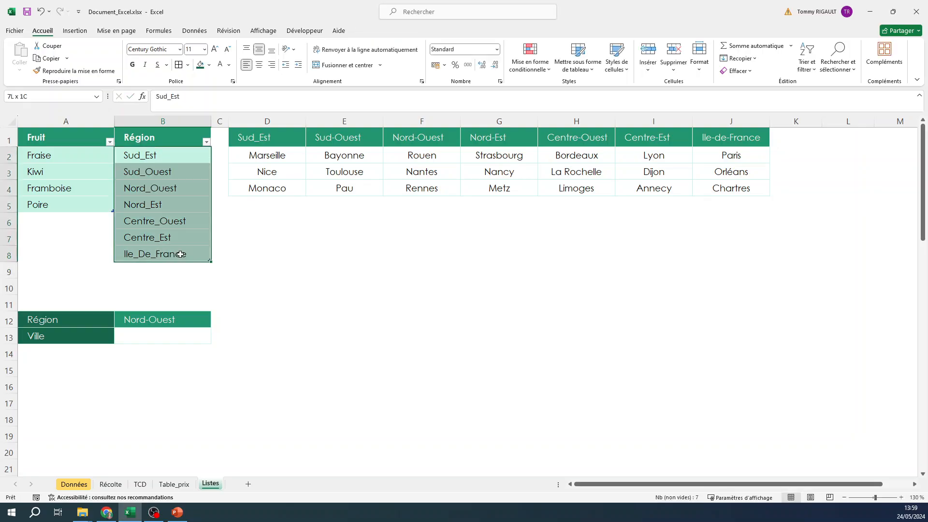
key("ctrl+c")
left_click(280, 131)
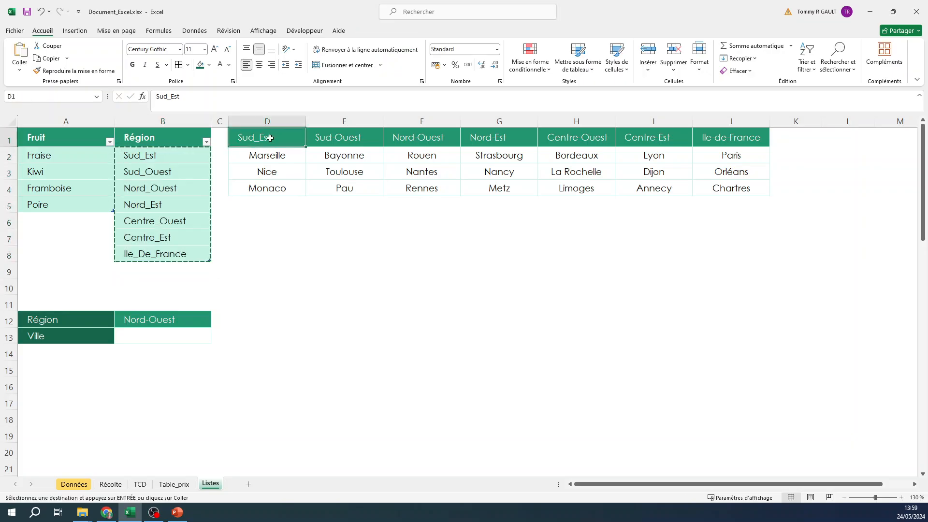
right_click(271, 140)
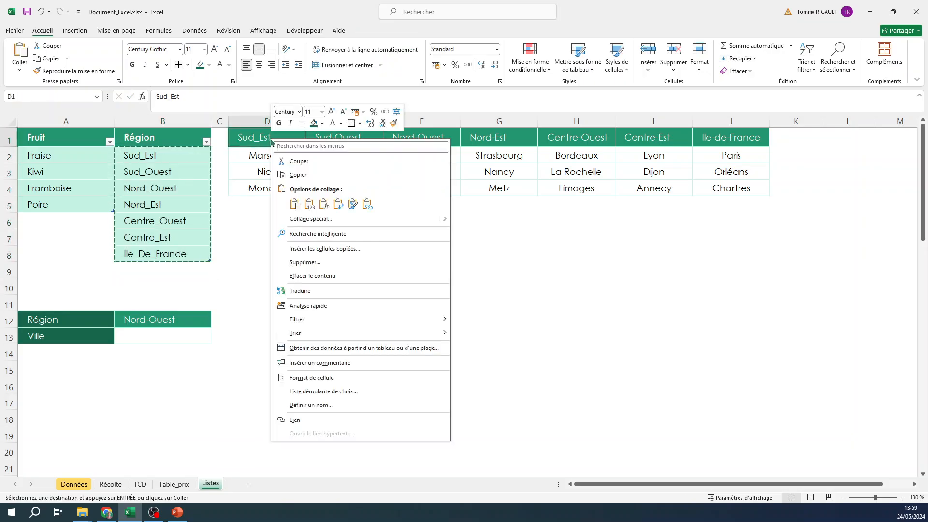
left_click(338, 206)
key("Escape")
left_click(200, 65)
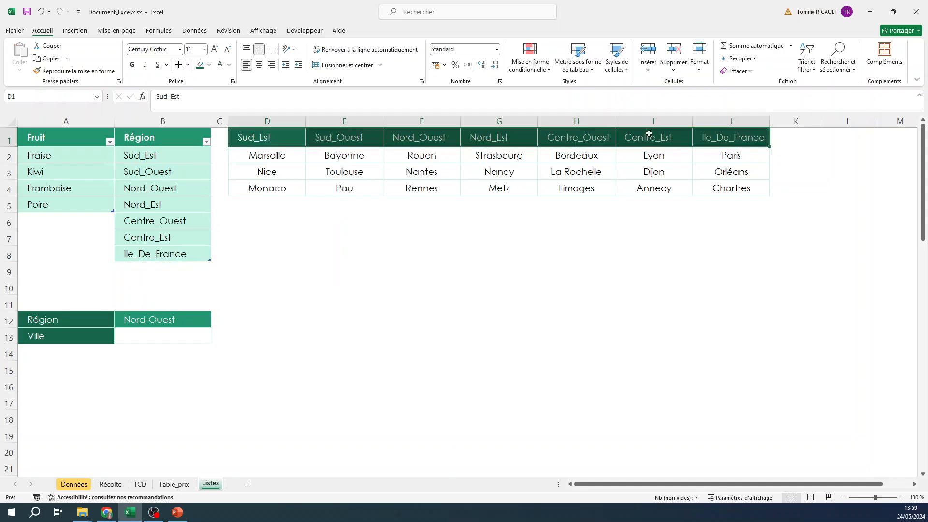
Delete the misspelled defined name Sur_Est that refers to the city range D2:D4.
left_click_drag(274, 154, 280, 189)
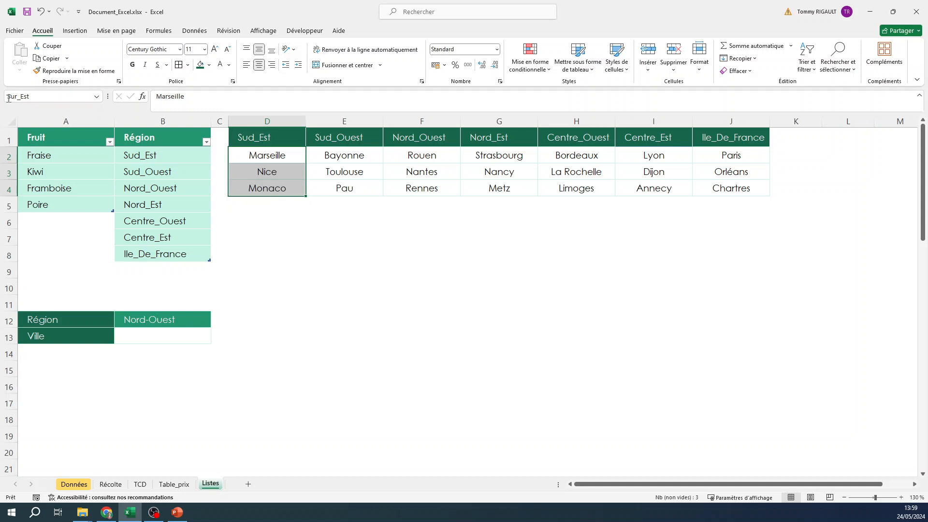
left_click(194, 30)
left_click(160, 31)
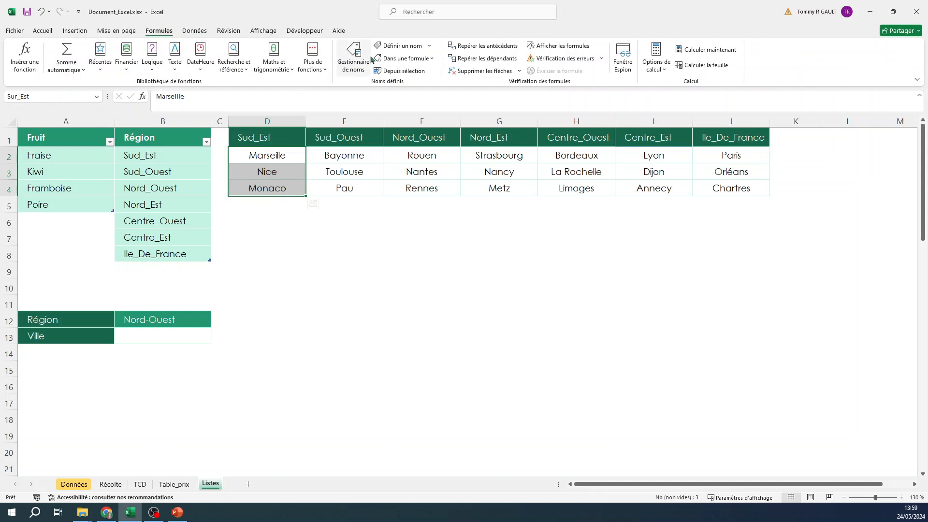
left_click(355, 60)
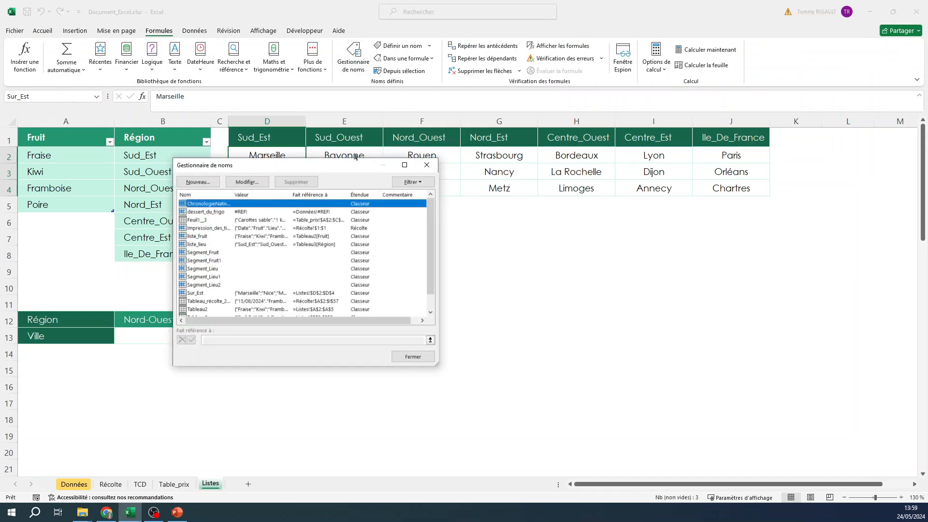
scroll(250, 261, "down", 1)
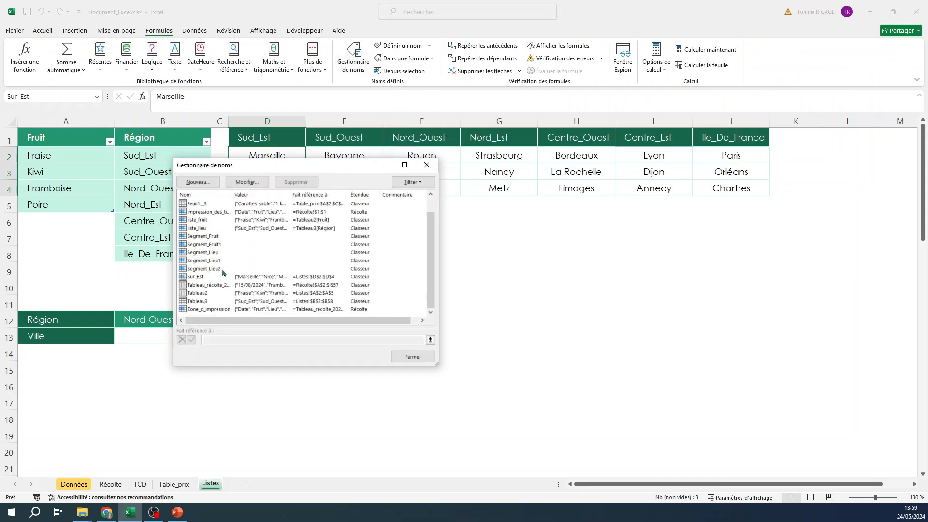
left_click(208, 278)
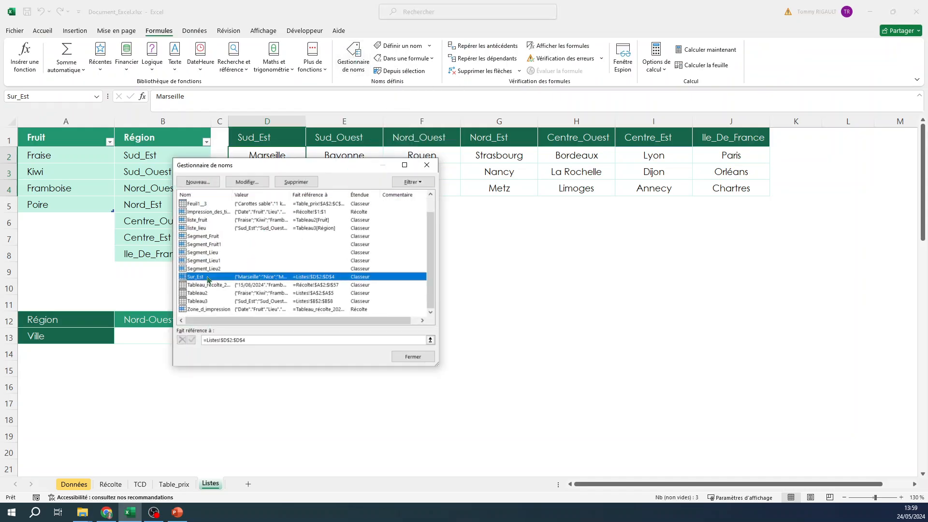
left_click(296, 182)
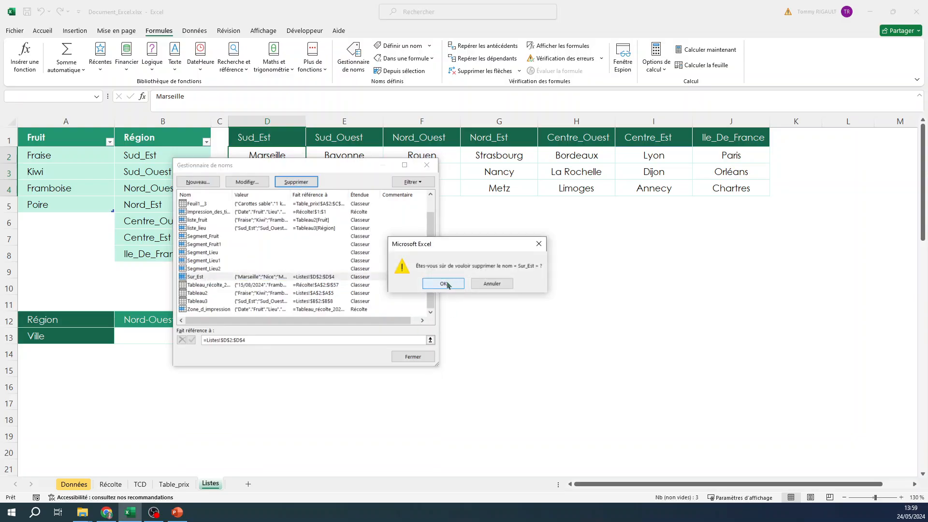
left_click(443, 283)
left_click(413, 357)
Name the city range D2:D4 Sud_Est and the city range E2:E4 Sud_Ouest.
left_click(47, 98)
type("Sud_Est")
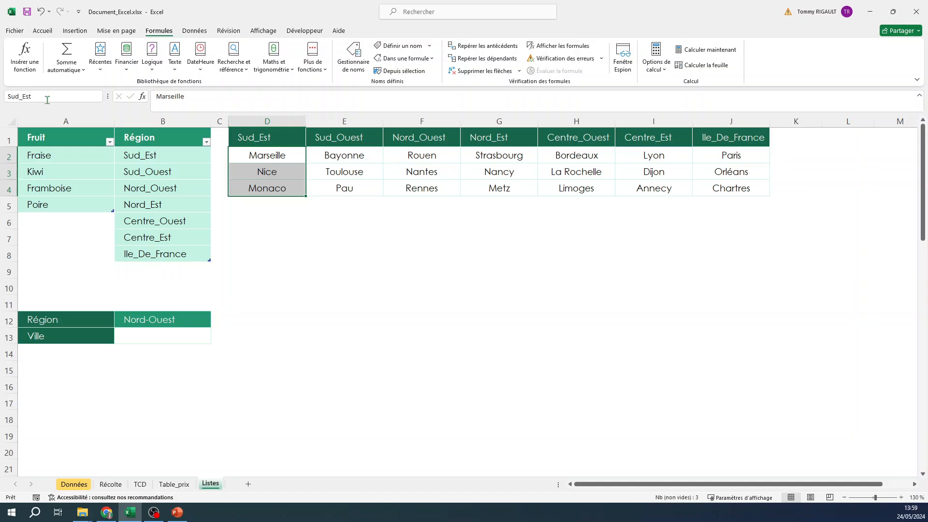
key("Return")
left_click_drag(333, 153, 331, 185)
left_click(55, 95)
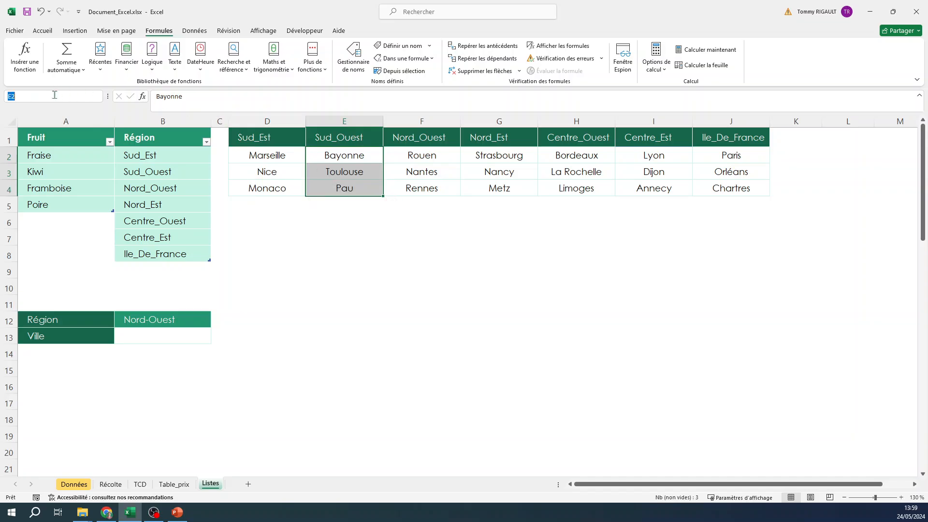
type("S")
key("Return")
Delete the broken defined name dessert_du_frigo from the workbook's names.
left_click(358, 65)
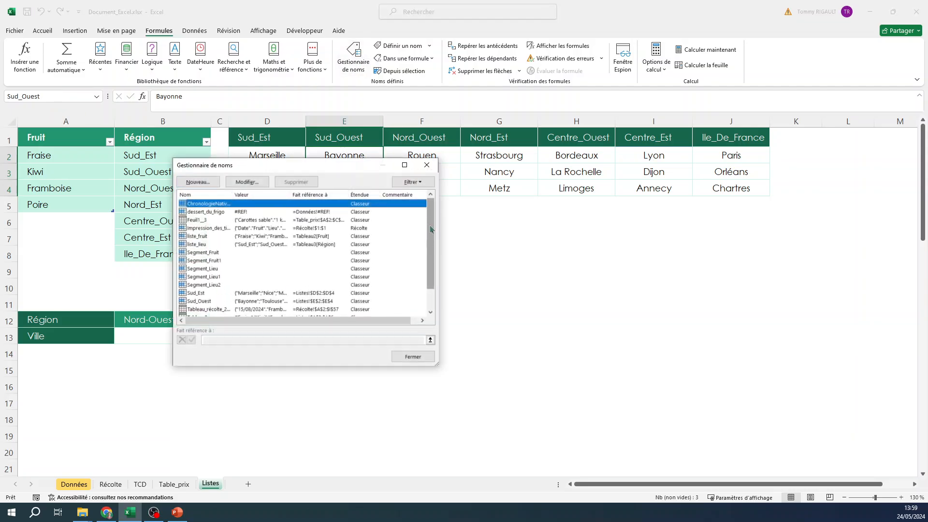
scroll(431, 232, "down", 1)
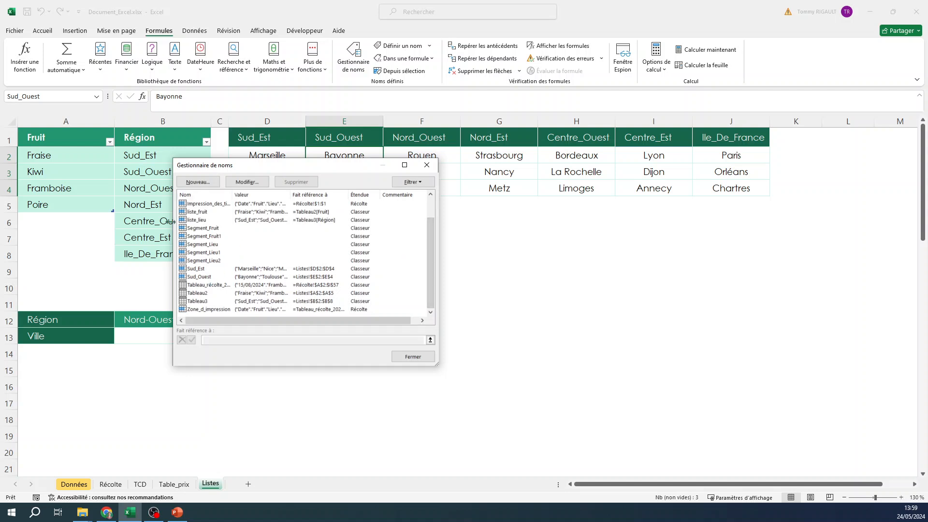
scroll(429, 256, "up", 1)
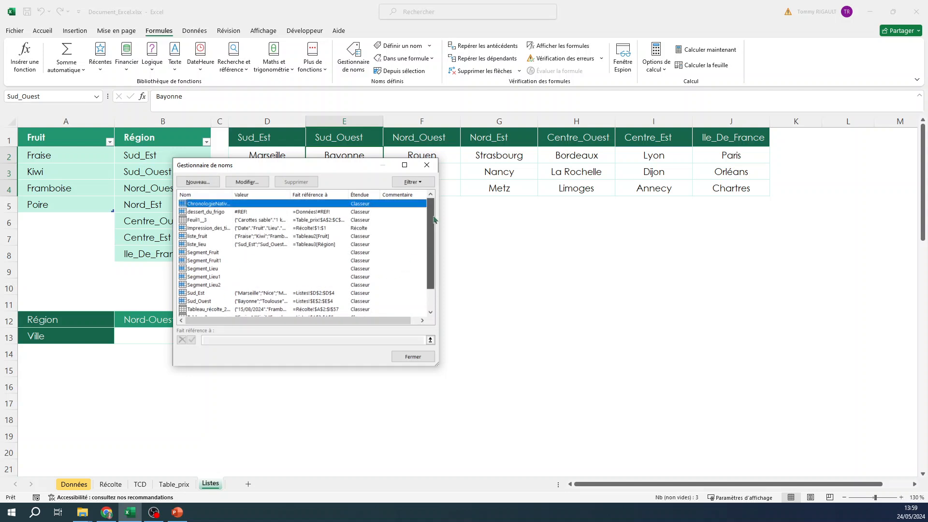
left_click(237, 214)
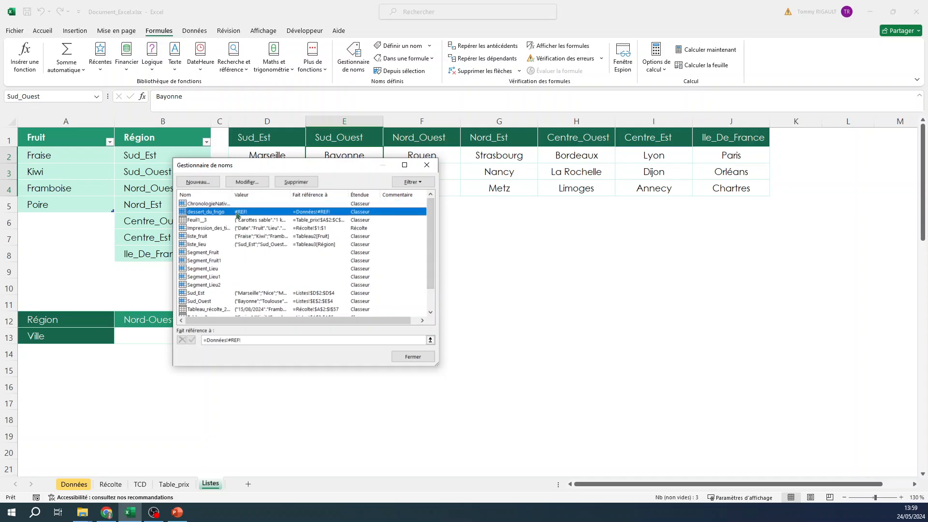
left_click(296, 182)
left_click(443, 284)
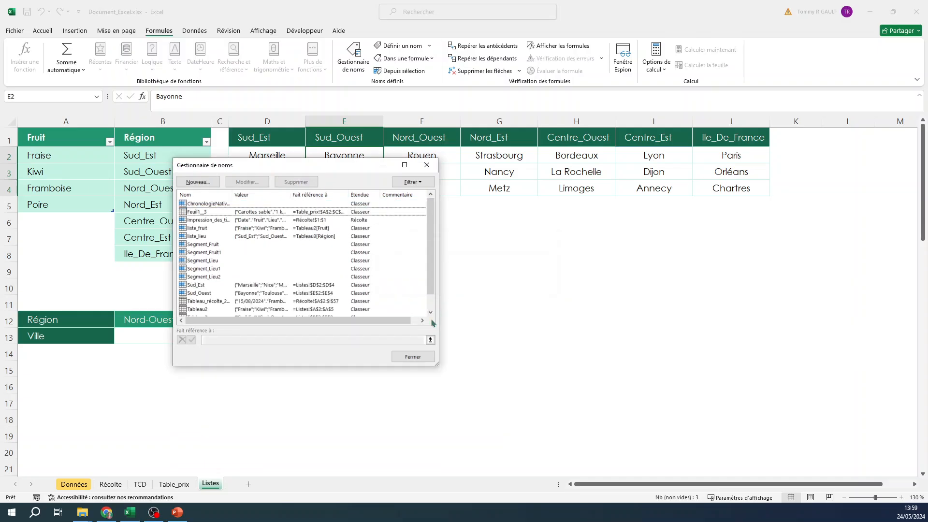
left_click(413, 357)
Name the city range F2:F4 Nord_Ouest and the city range G2:G4 Nord_Est.
left_click_drag(427, 159, 421, 189)
left_click(38, 94)
type("Nord_Ouest")
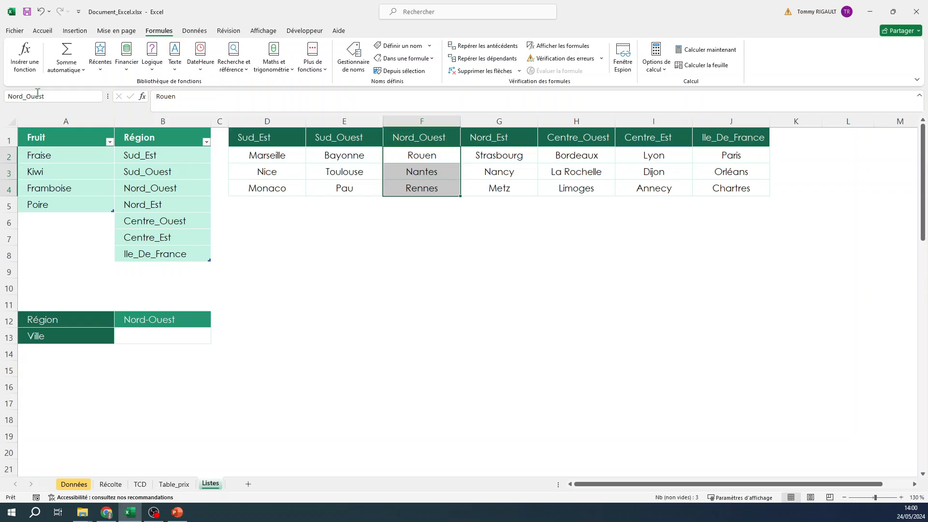
key("Return")
left_click_drag(474, 154, 483, 187)
left_click(59, 97)
type("No")
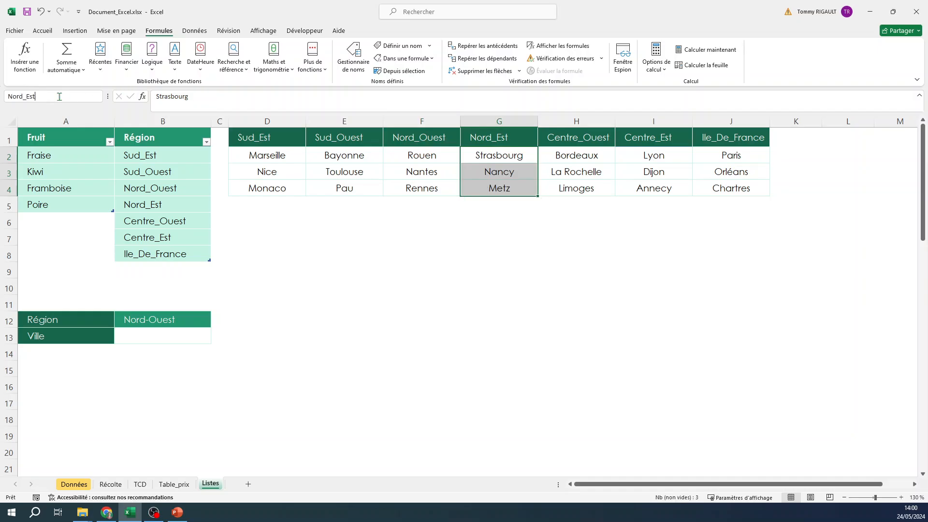
key("Return")
left_click(469, 144)
Name the city range H2:H4 Centre_Ouest and the city range I2:I4 Centre_Est.
left_click_drag(575, 154, 578, 188)
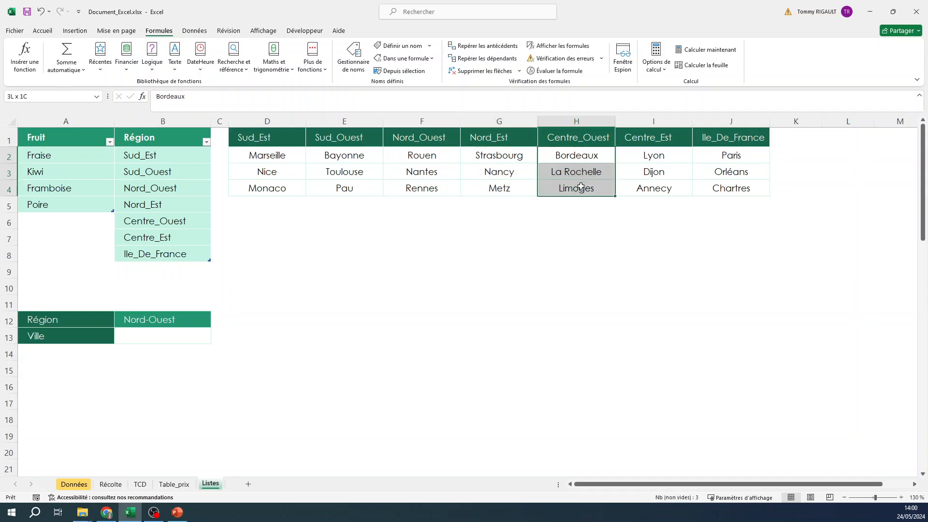
left_click(72, 95)
type("Centre_Ouest")
key("Return")
left_click_drag(657, 155, 658, 184)
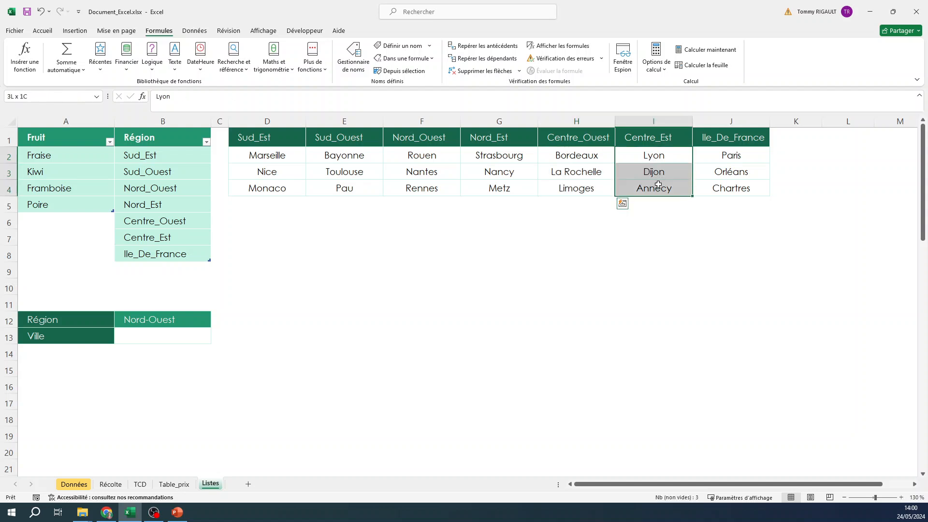
left_click(41, 92)
type("Centre_Est")
key("Return")
Name the city range J2:J4 Ile_De_France.
left_click_drag(717, 156, 712, 187)
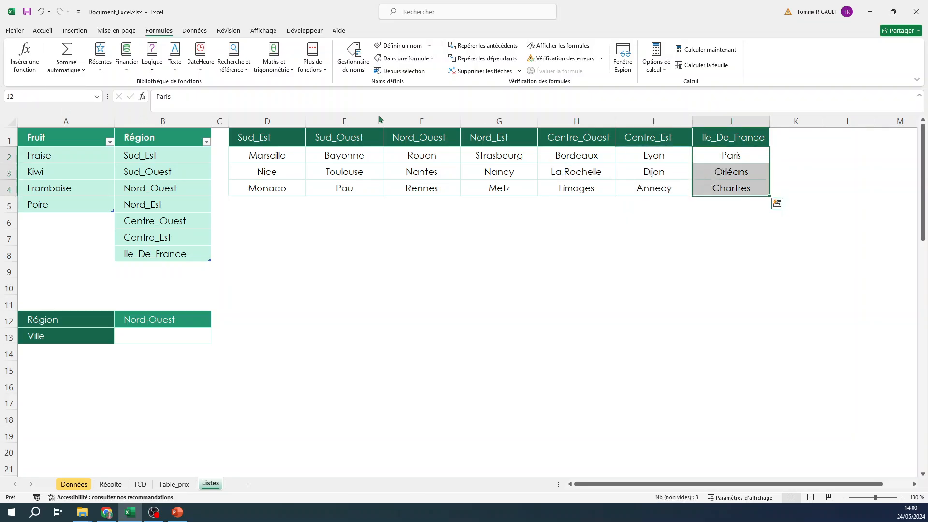
left_click(49, 95)
type("Ile_De_France")
key("Return")
Choose Nord_Ouest as the Région in cell B12.
left_click(187, 320)
left_click(216, 322)
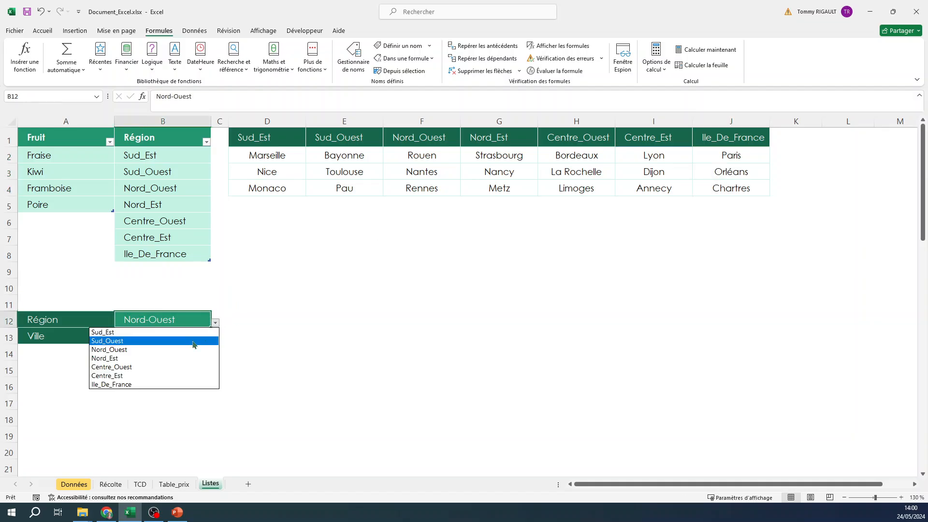
left_click(186, 349)
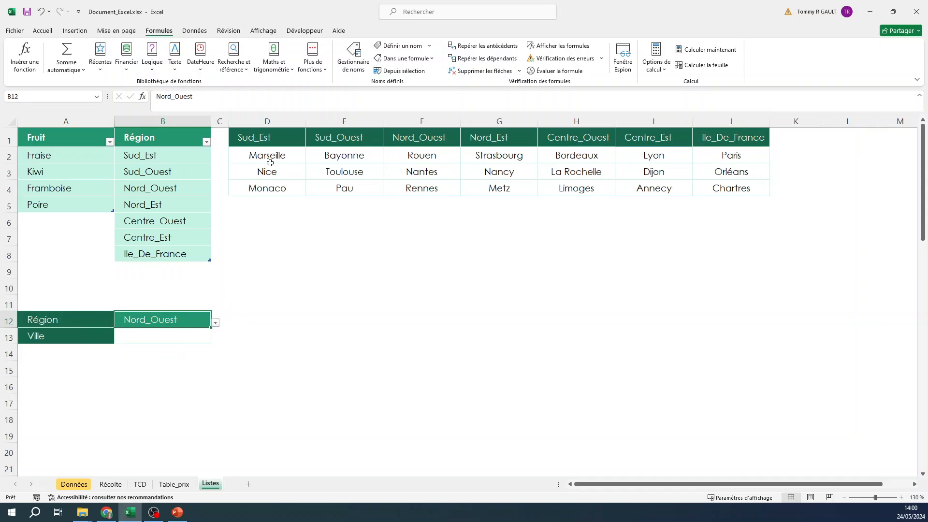
Check the defined name of each city range in rows 2 to 4, from column D through column J.
left_click_drag(267, 155, 267, 188)
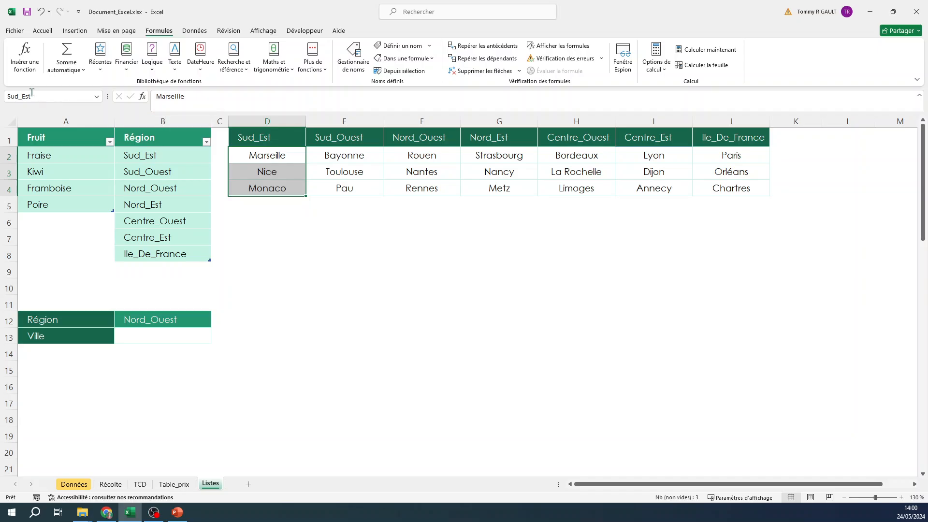
left_click_drag(344, 155, 344, 188)
left_click_drag(423, 154, 429, 189)
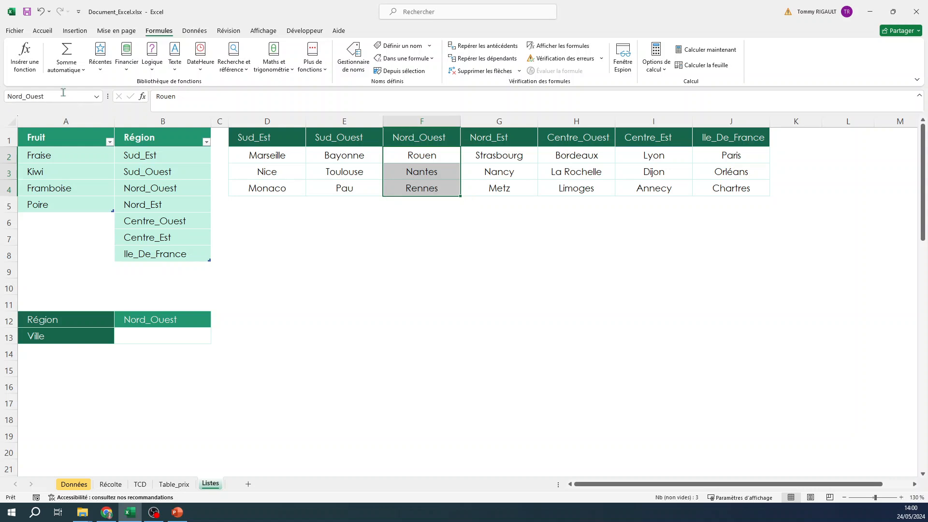
left_click_drag(479, 153, 490, 186)
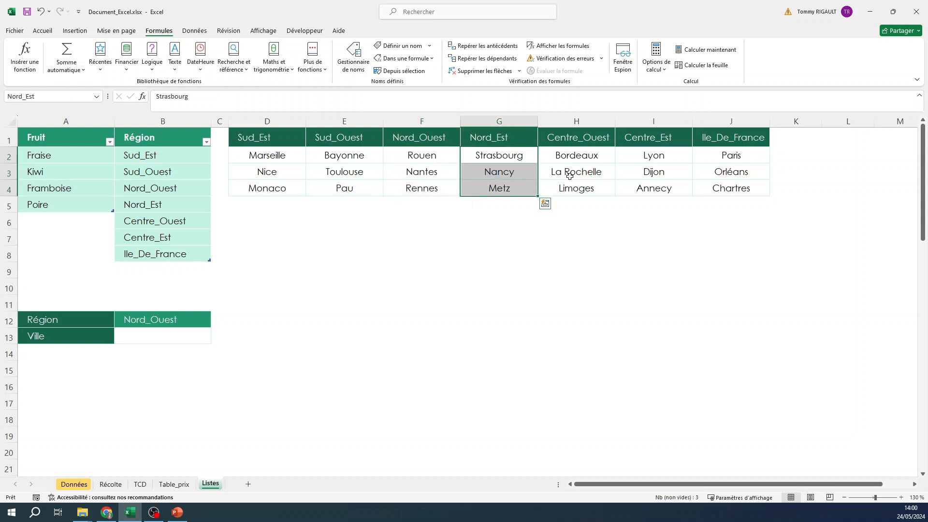
left_click_drag(571, 155, 580, 191)
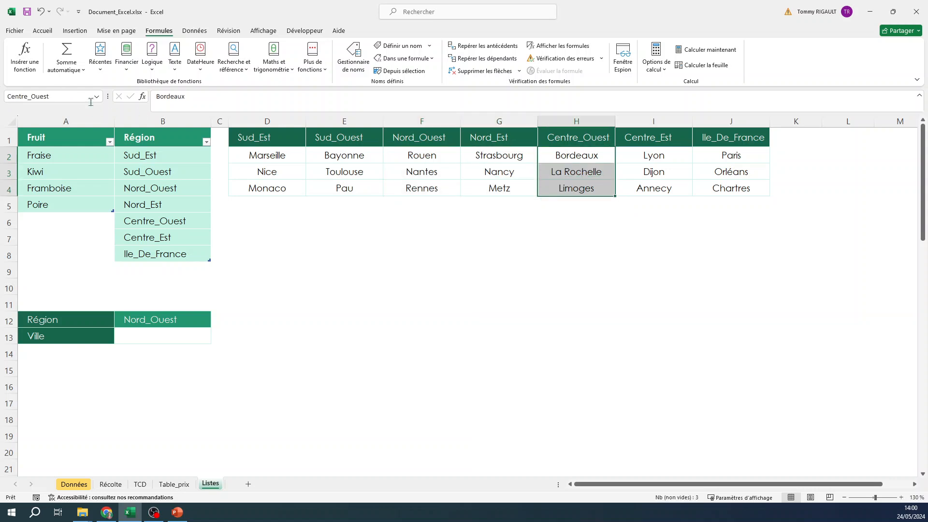
left_click_drag(645, 157, 652, 190)
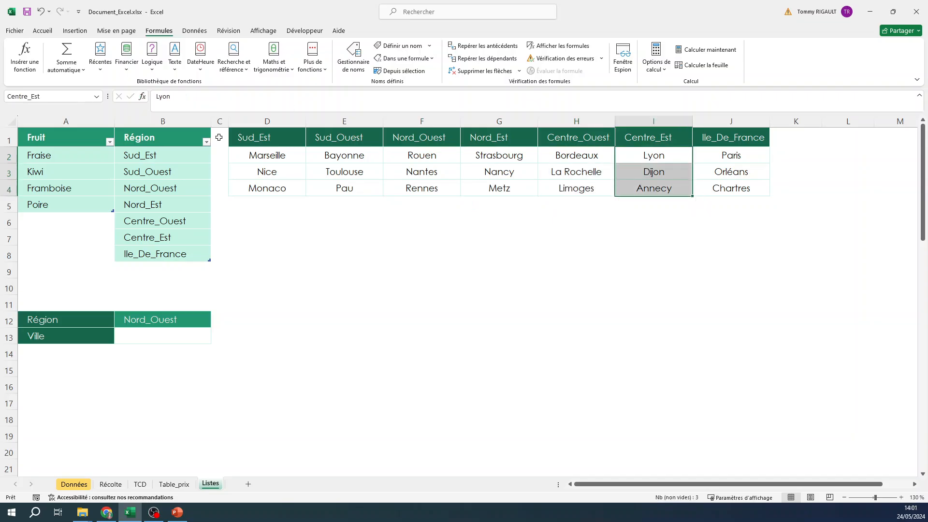
left_click_drag(739, 154, 734, 189)
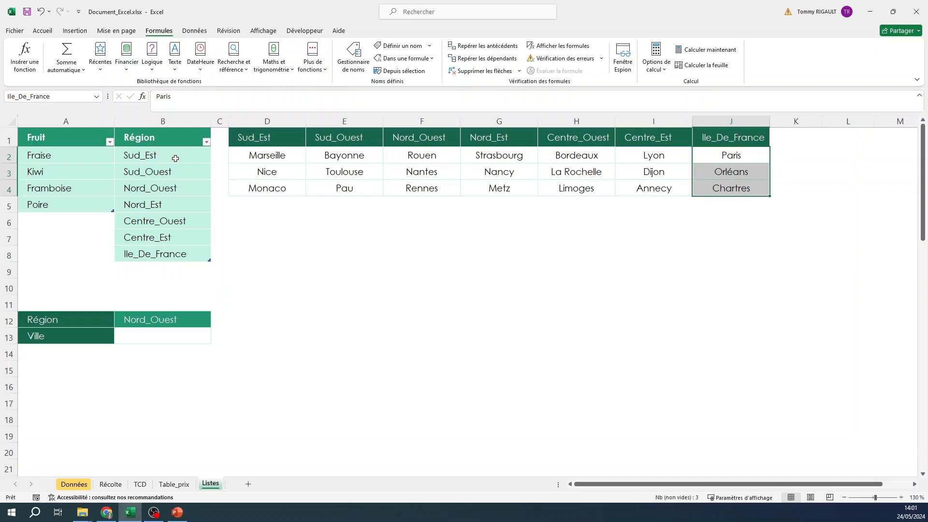